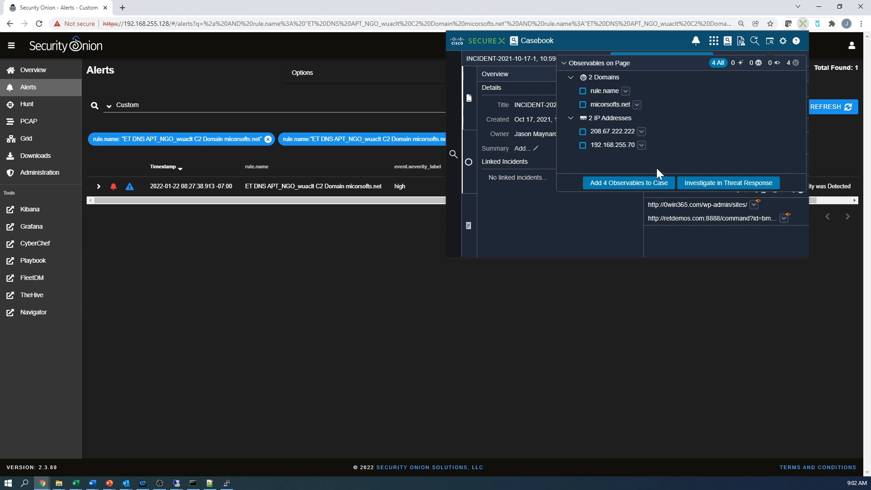
# - Review the available response actions for the micorsofts.net domain observable
pyautogui.click(637, 104)
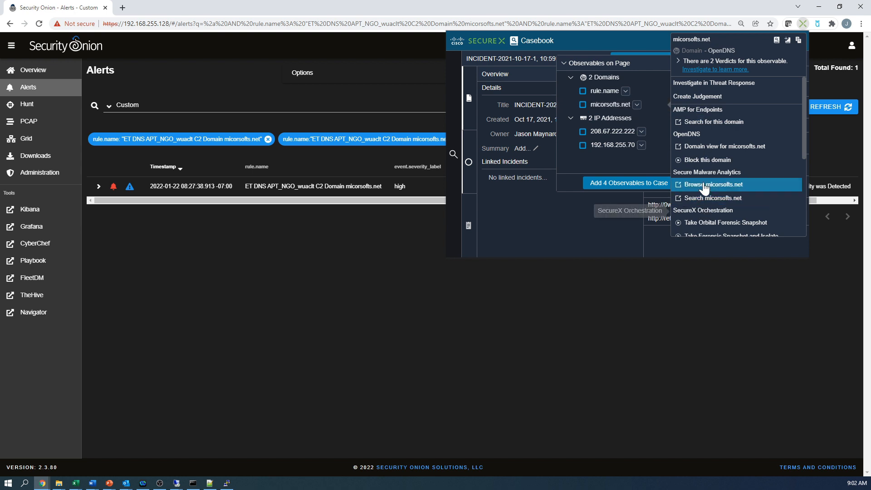
pyautogui.click(642, 317)
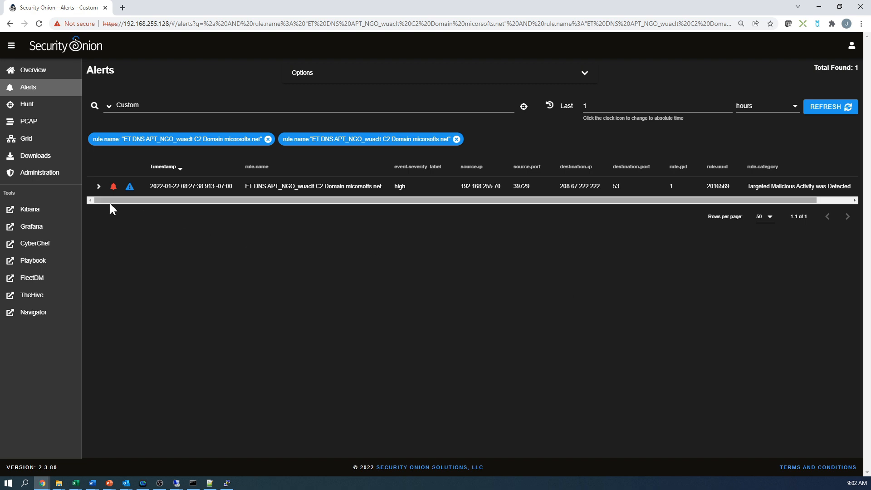
# - Expand the ET DNS APT_NGO_wuaclt C2 alert and read through its event details, including the message and rule fields
pyautogui.click(97, 188)
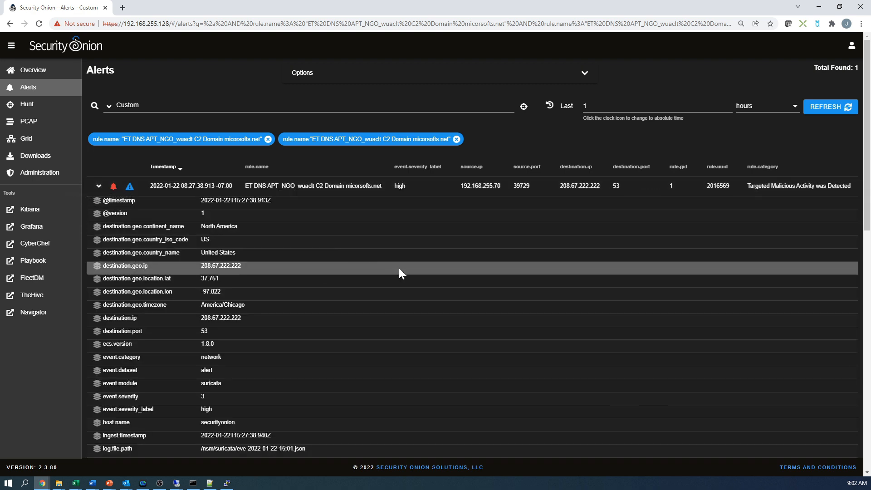
pyautogui.scroll(-2, 398, 268)
pyautogui.scroll(-2, 394, 277)
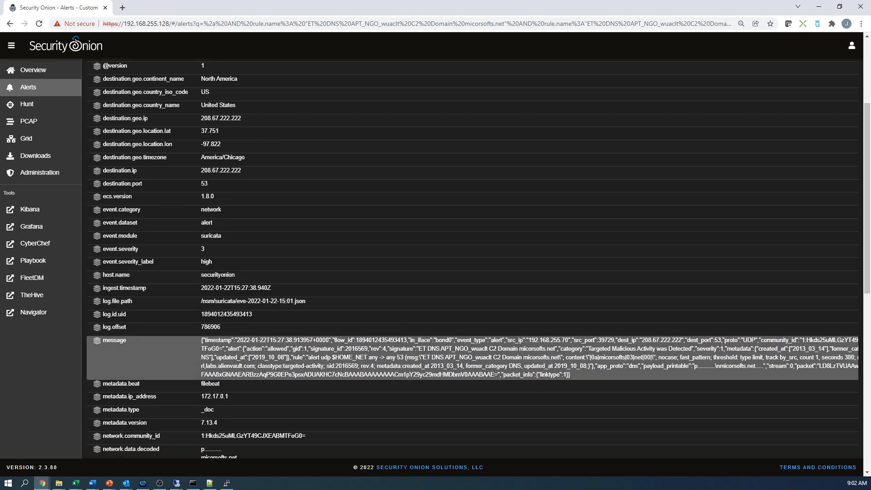
pyautogui.scroll(-5, 586, 380)
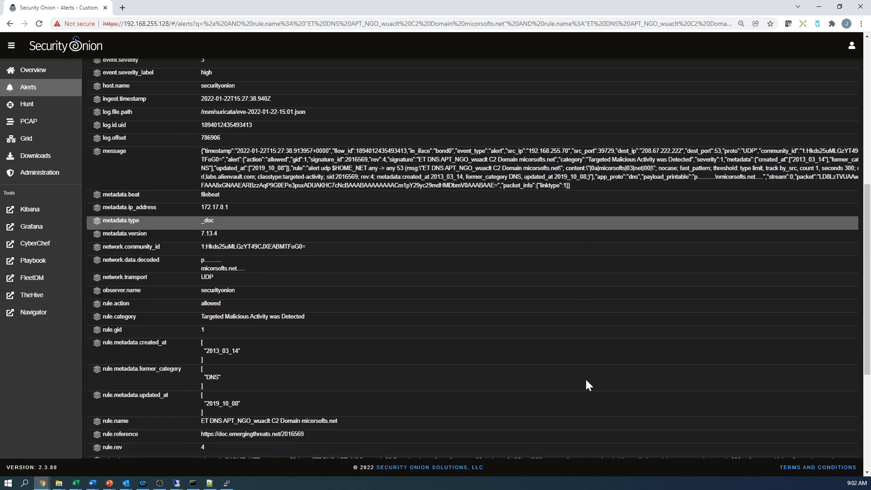
pyautogui.scroll(9, 588, 384)
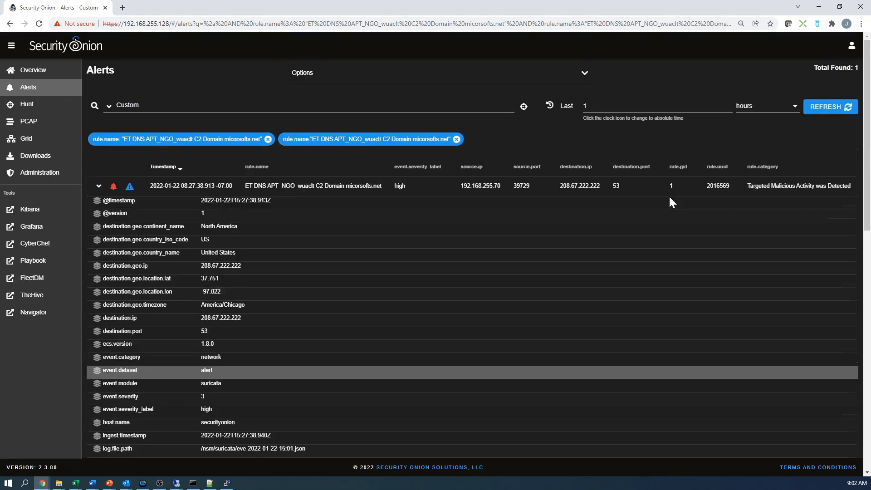
# - Collect the observables on the expanded alert page and investigate only micorsofts.net and 192.168.255.70 in Threat Response
pyautogui.click(802, 24)
pyautogui.click(770, 43)
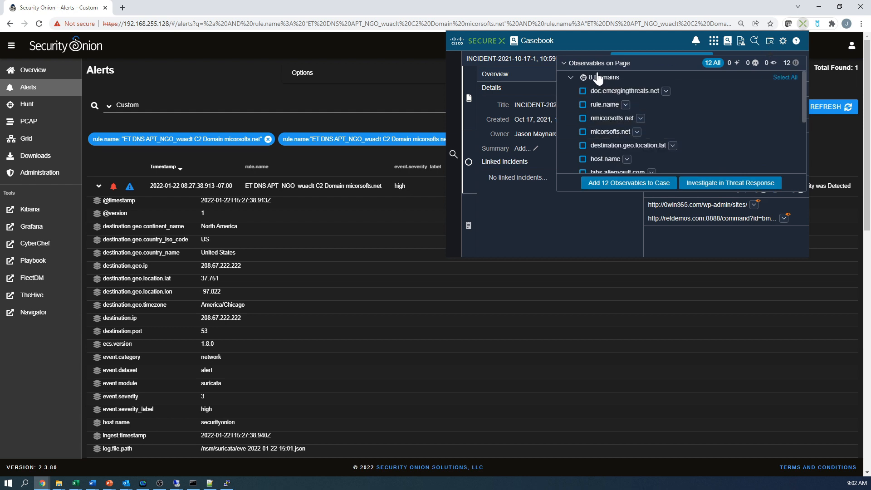
pyautogui.click(582, 132)
pyautogui.scroll(-1, 603, 132)
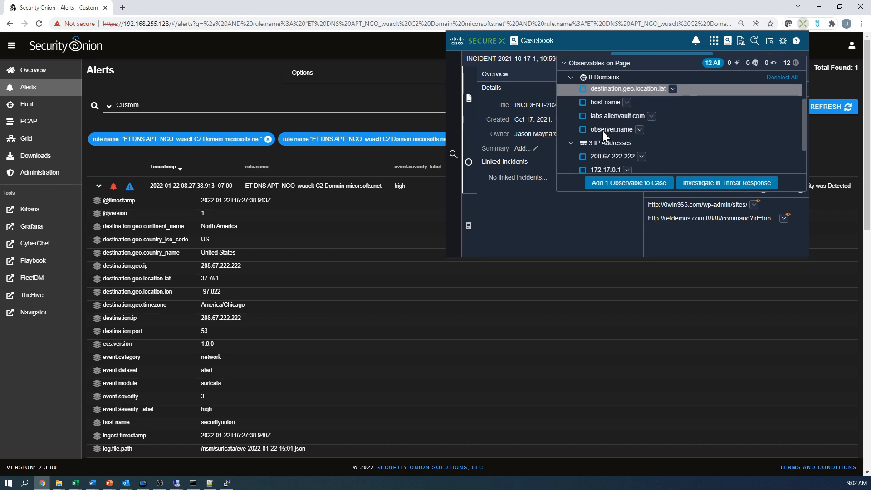
pyautogui.scroll(-1, 613, 154)
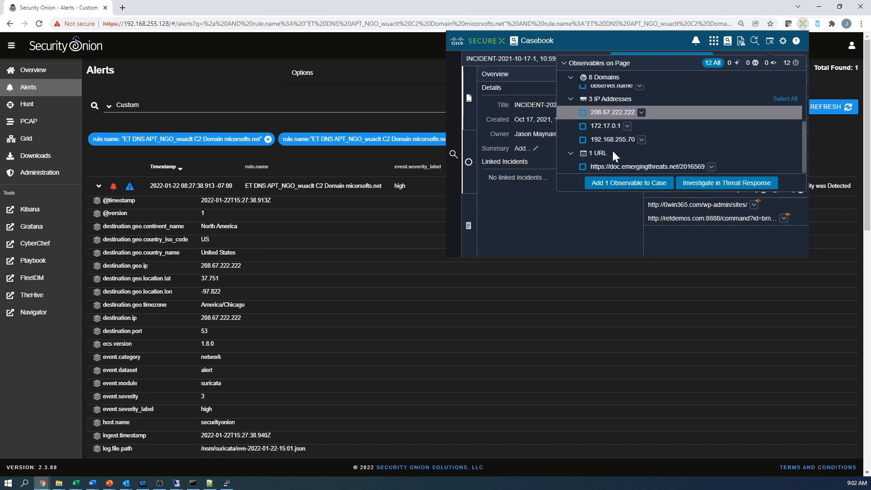
pyautogui.click(583, 140)
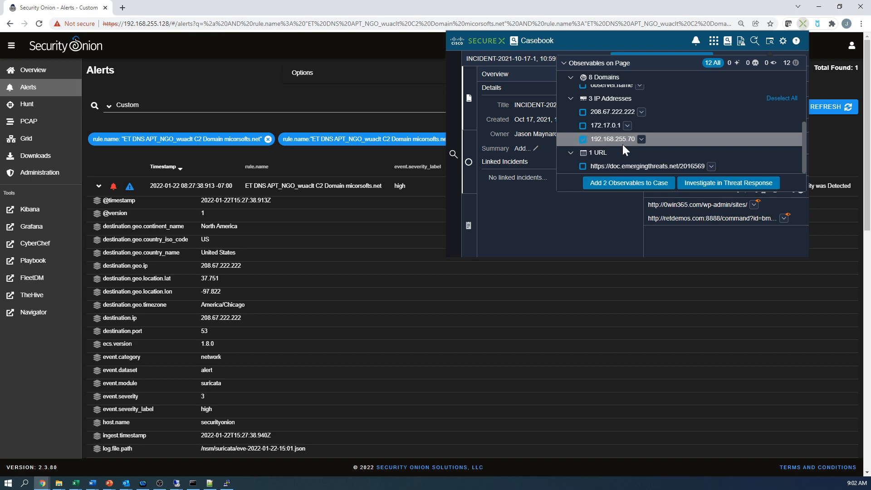
pyautogui.click(710, 186)
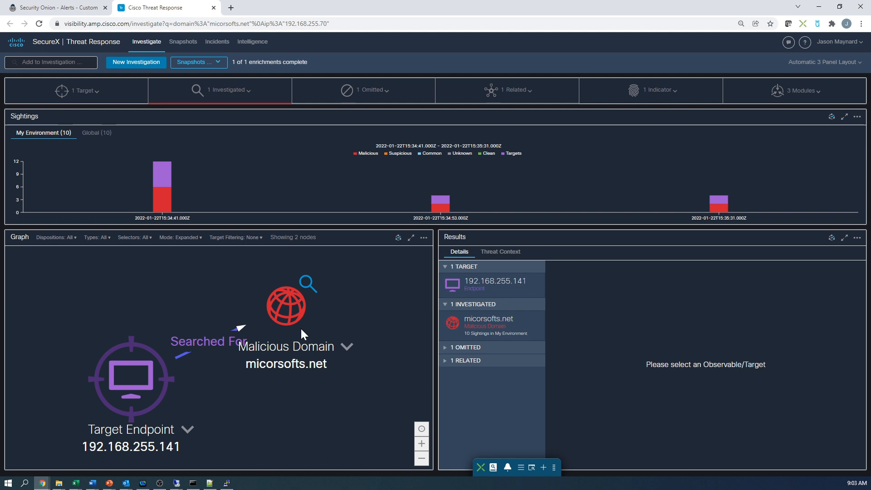
# - Show the details of the micorsofts.net node and align the 192.168.255.141 endpoint beside it in the graph
pyautogui.click(296, 309)
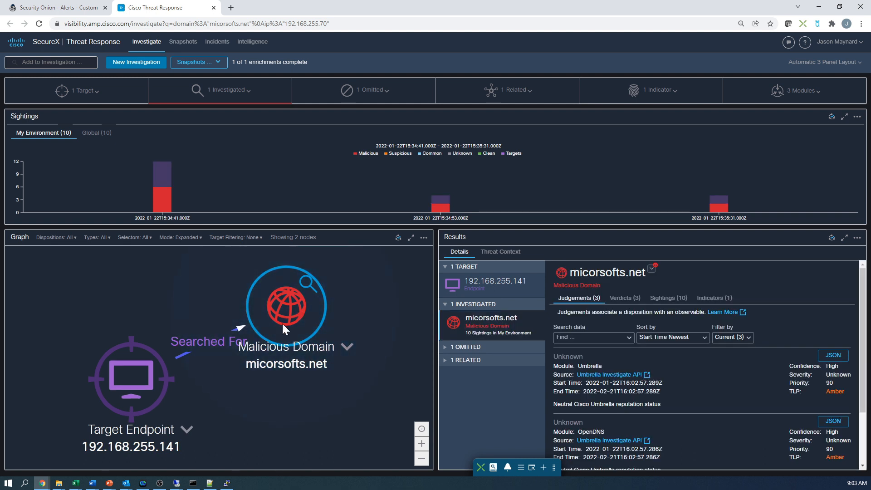
pyautogui.moveTo(132, 376); pyautogui.dragTo(119, 312)
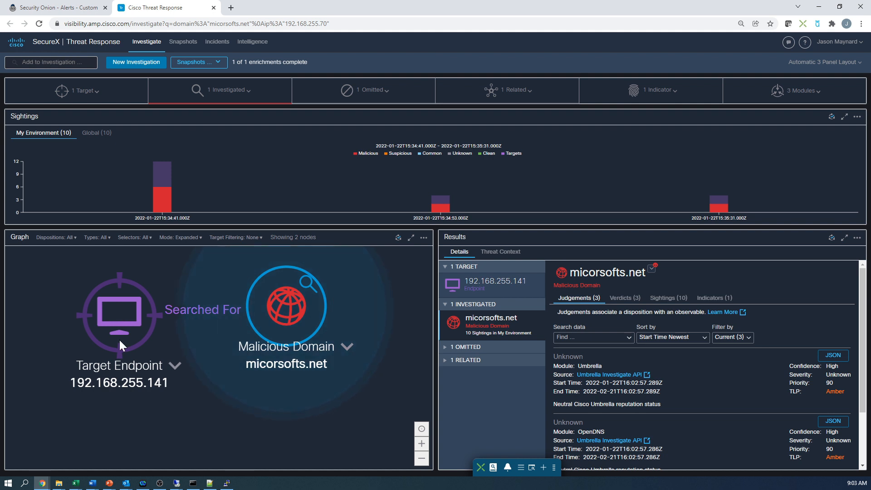
# - Add the copied SHA-256 hash beginning with 00b32c3428362e39 to the current investigation and run it
pyautogui.click(50, 61)
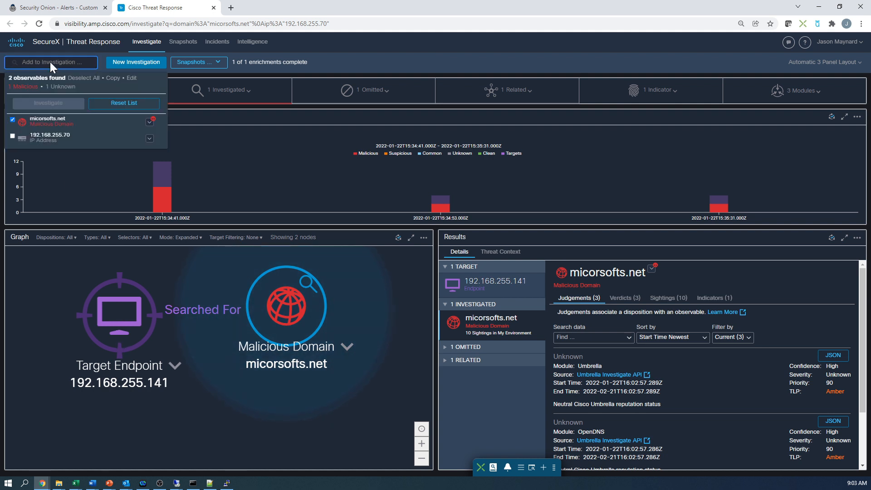
pyautogui.write('00b32c3428362e39e4df2a0c3e0950947c147781fdd3d2ffd0bf5f96989bb002')
pyautogui.press('Return')
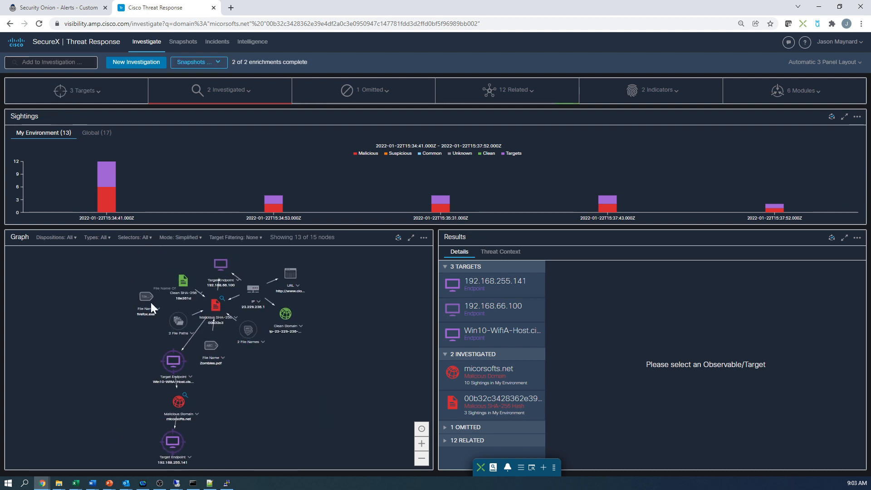
# - Spread out the firefox.exe, clean SHA-256, File Paths, 192.168.66.100 endpoint and URL nodes in the relations graph
pyautogui.moveTo(151, 302); pyautogui.dragTo(112, 296)
pyautogui.moveTo(184, 282); pyautogui.dragTo(174, 281)
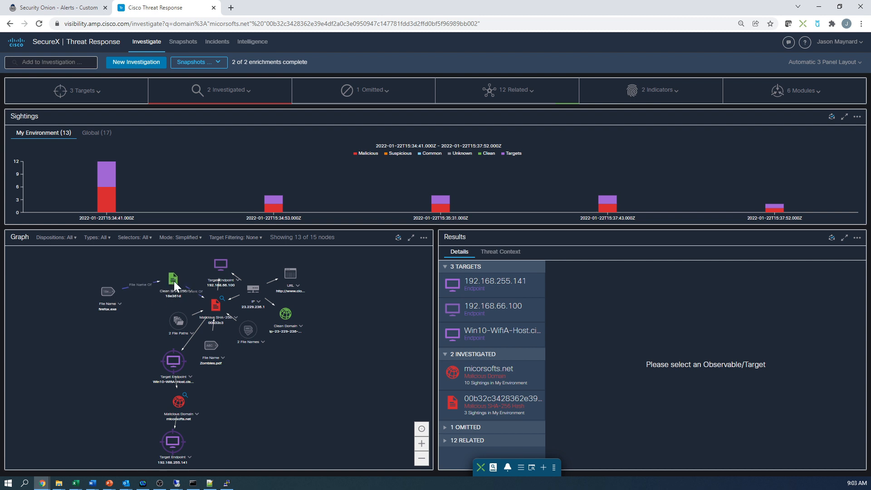
pyautogui.moveTo(178, 323); pyautogui.dragTo(133, 324)
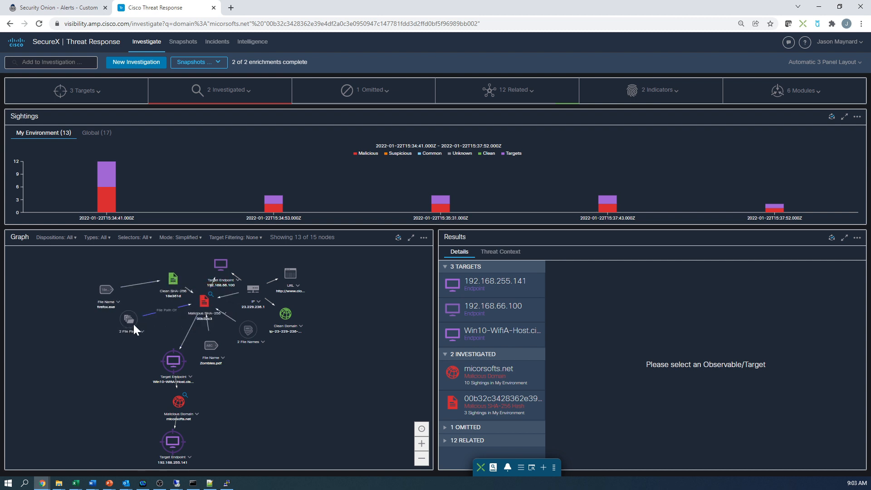
pyautogui.moveTo(214, 266); pyautogui.dragTo(186, 257)
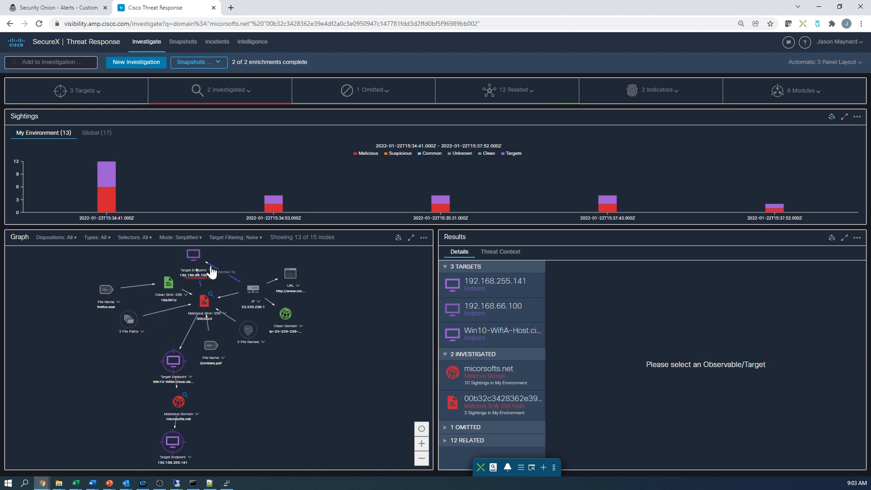
pyautogui.moveTo(290, 273); pyautogui.dragTo(322, 261)
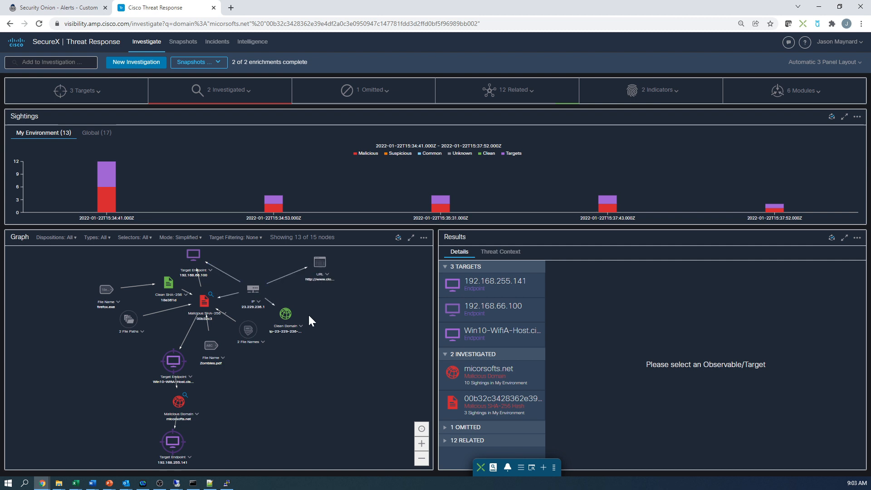
# - Maximize the relations graph and view the entries grouped under the File Paths and File Names nodes
pyautogui.click(411, 237)
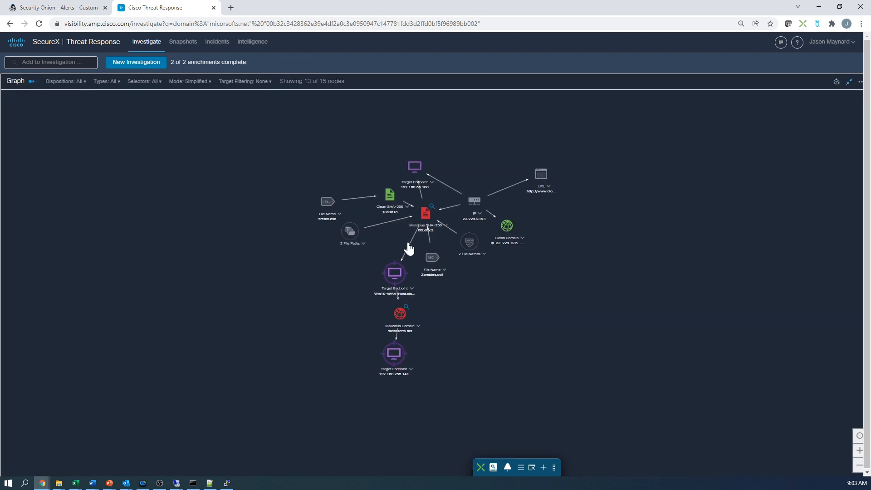
pyautogui.moveTo(291, 231); pyautogui.dragTo(252, 238)
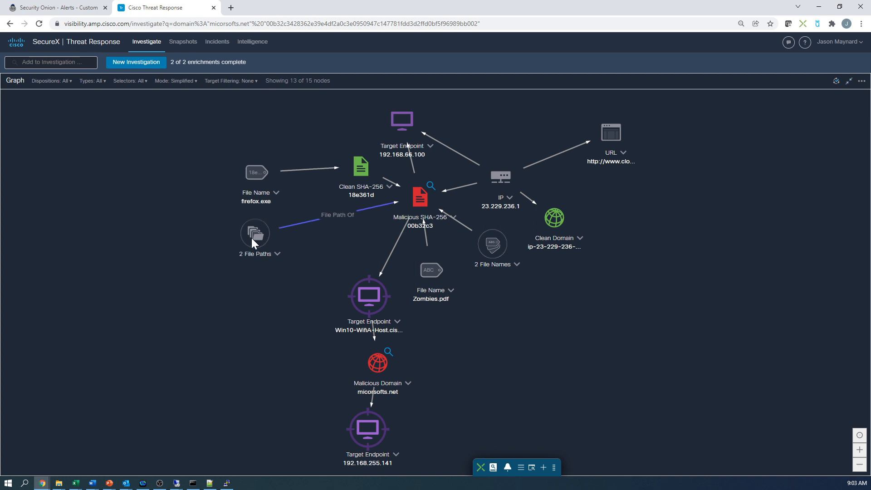
pyautogui.click(277, 253)
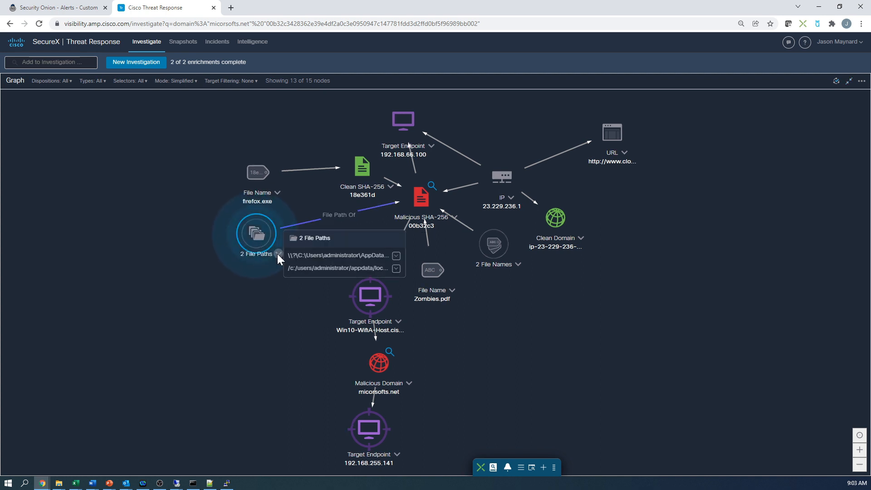
pyautogui.click(284, 310)
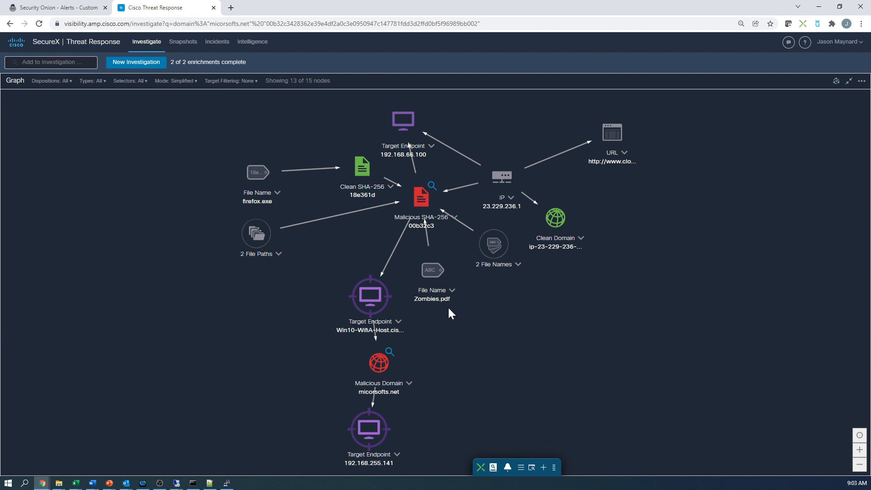
pyautogui.click(517, 264)
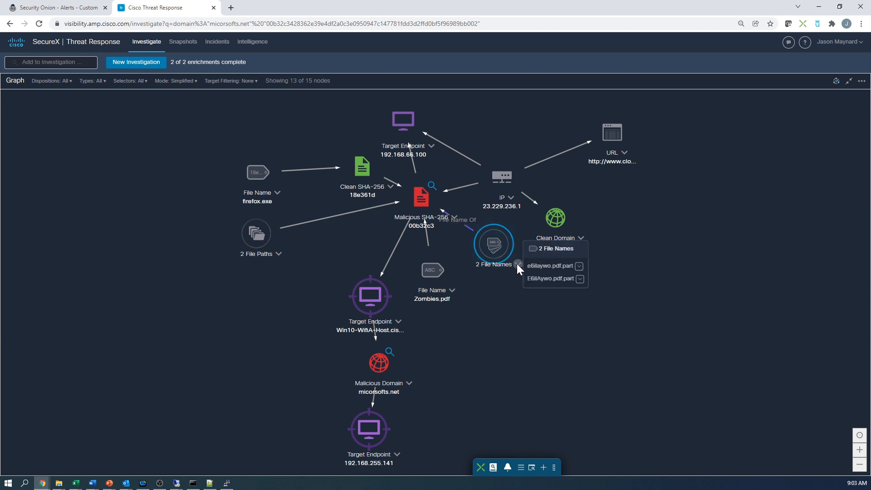
pyautogui.click(526, 321)
# - Separate the Win10-WifiA-Host endpoint, micorsofts.net domain and 192.168.255.141 endpoint nodes to make their connections clear
pyautogui.moveTo(362, 304); pyautogui.dragTo(215, 311)
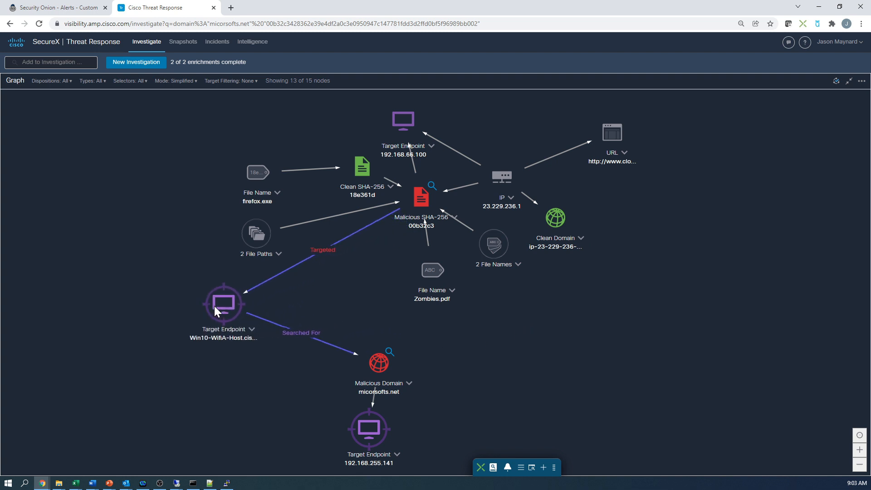
pyautogui.moveTo(381, 360); pyautogui.dragTo(368, 331)
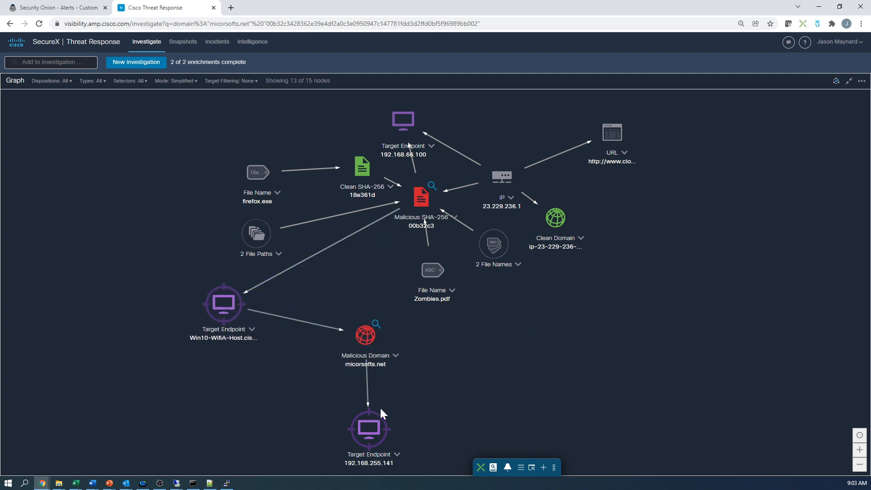
pyautogui.moveTo(365, 424); pyautogui.dragTo(333, 414)
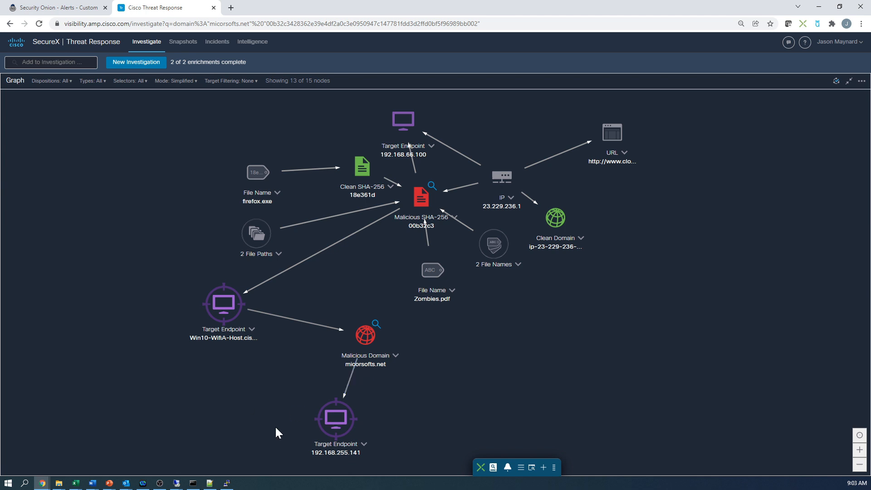
# - Open Orbital from the SecureX ribbon and fill the query's endpoints from the current investigation page
pyautogui.click(520, 468)
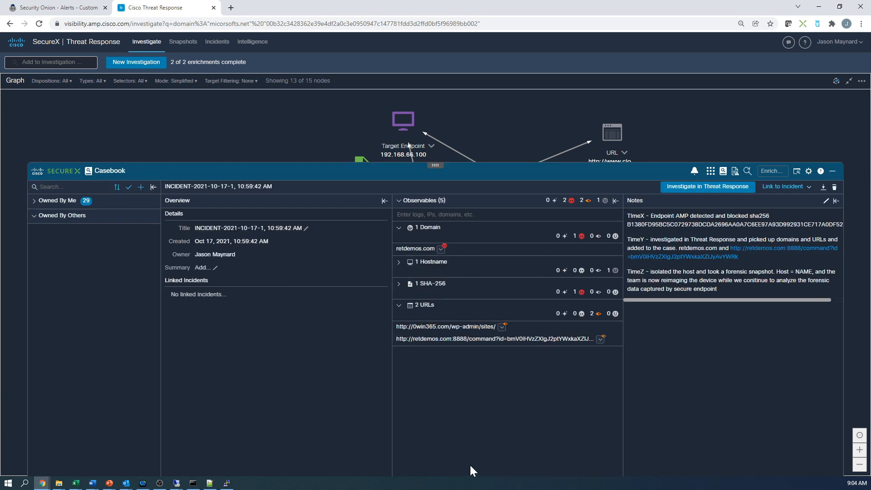
pyautogui.click(710, 172)
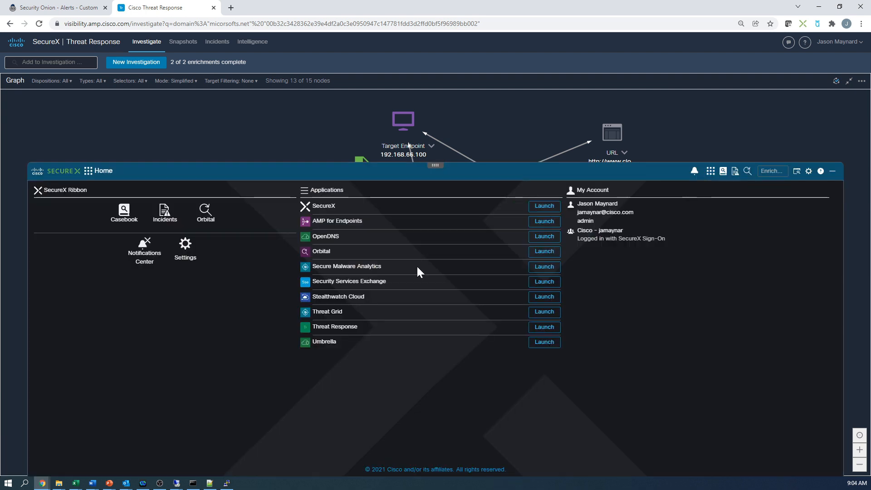
pyautogui.click(205, 212)
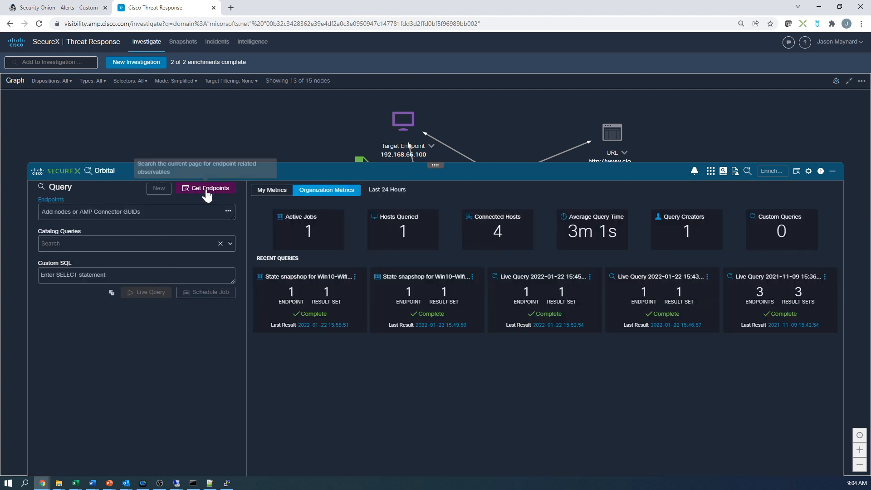
pyautogui.click(206, 189)
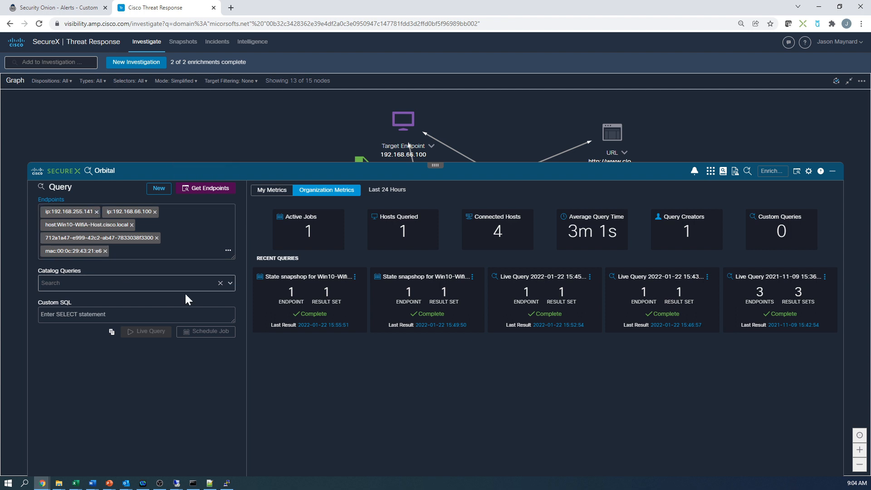
# - Search the Orbital catalog queries for "foren" to review the forensic snapshots, and collapse the ribbon
pyautogui.click(203, 284)
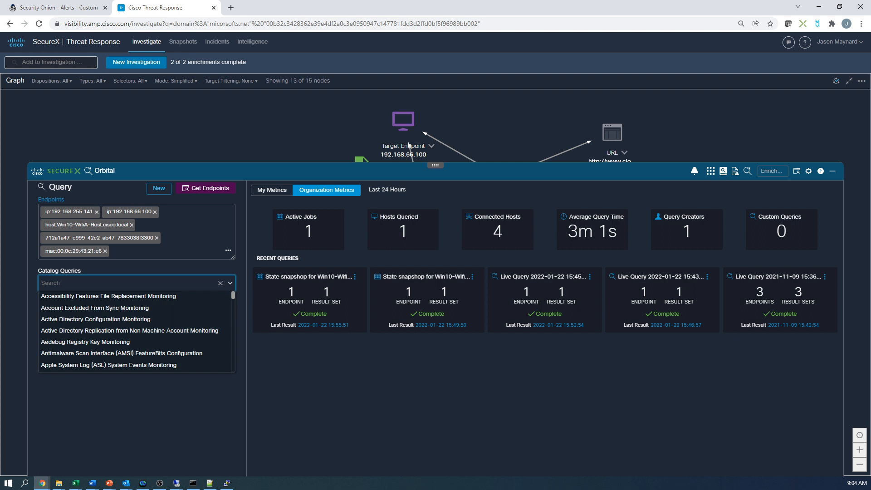
pyautogui.write('foren')
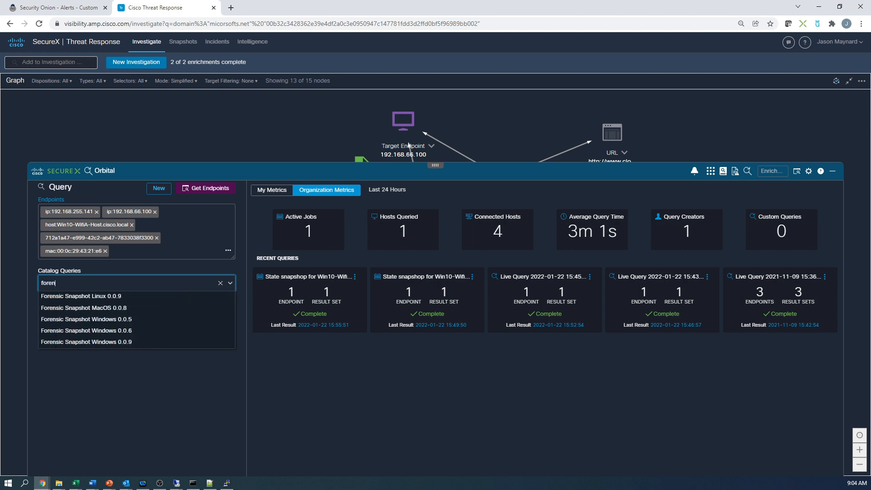
pyautogui.click(482, 172)
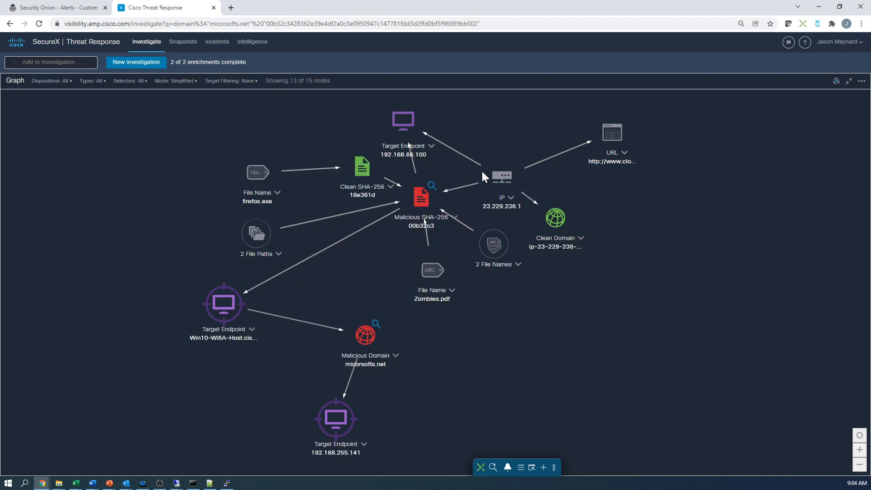
# - Run the Take Orbital Forensic Snapshot workflow on the hostname of the Win10-WifiA-Host target endpoint
pyautogui.click(250, 329)
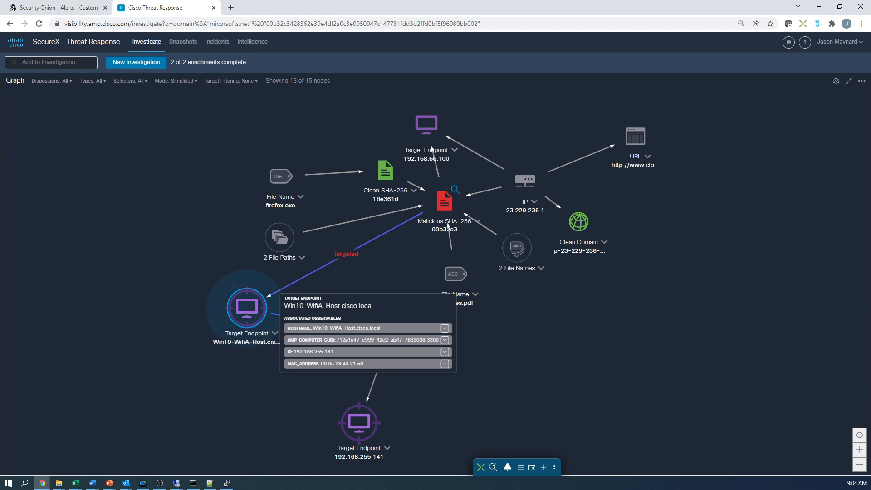
pyautogui.click(444, 328)
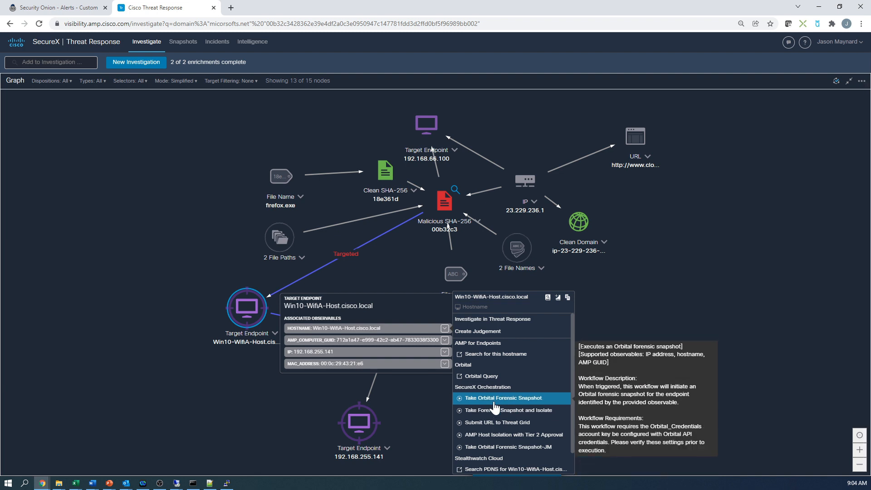
pyautogui.click(494, 402)
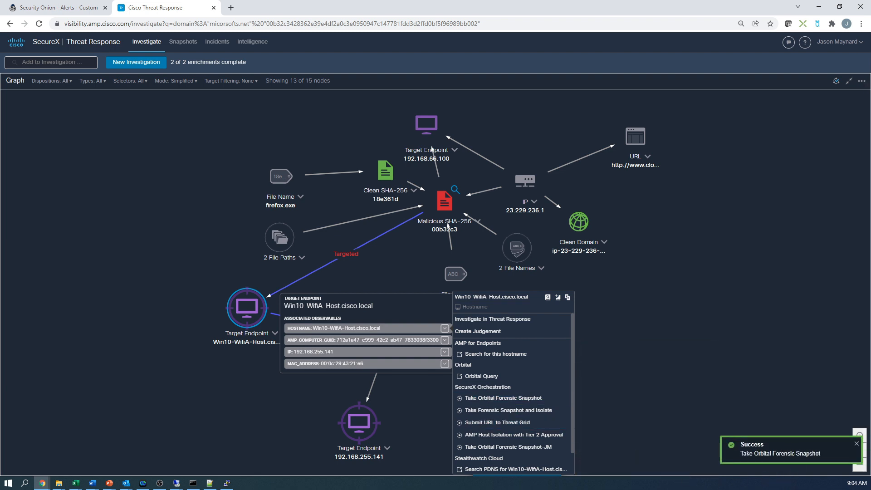
pyautogui.click(686, 430)
# - Open the results of the most recent Win10-WifiA-Host state snapshot from Orbital's recent queries in the SecureX ribbon
pyautogui.moveTo(520, 468)
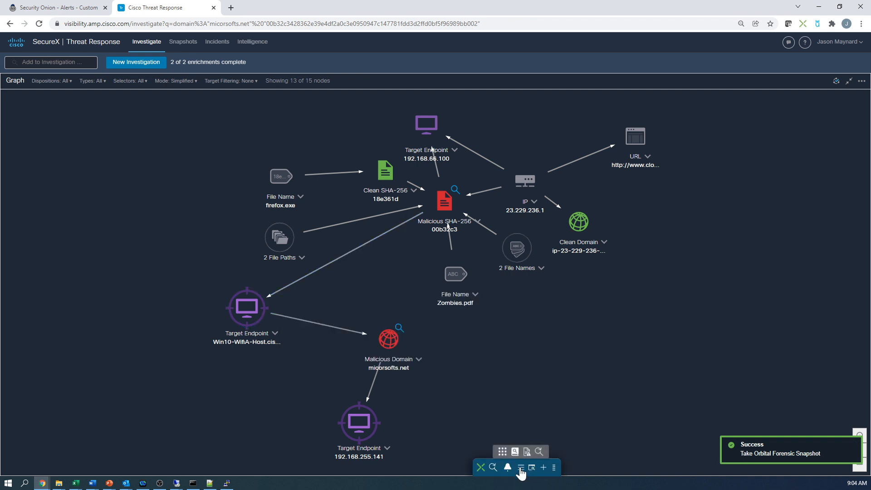
pyautogui.click(520, 468)
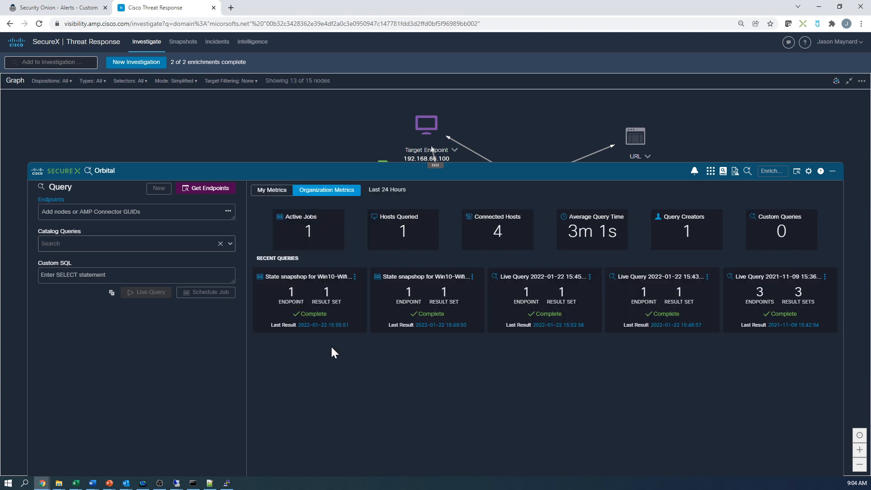
pyautogui.click(314, 328)
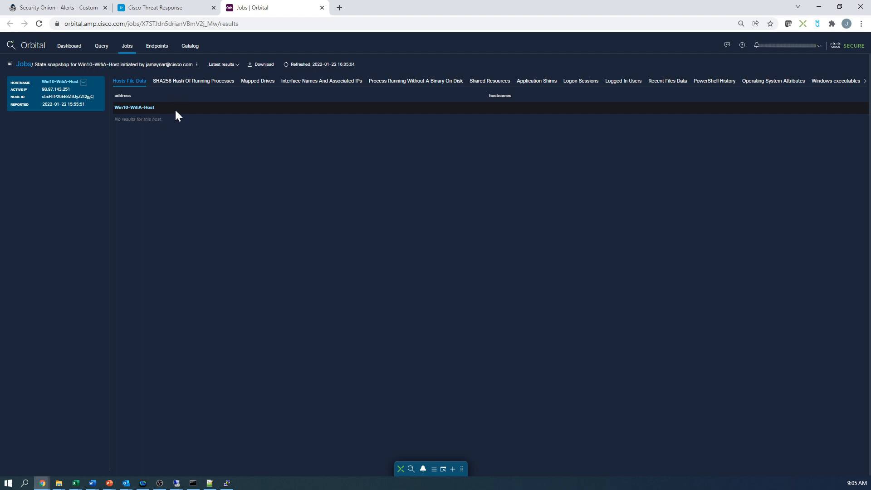
# - Examine the snapshot's running process hashes, mapped drives, interface IPs, processes without a binary on disk, shared resources and application shims
pyautogui.click(190, 84)
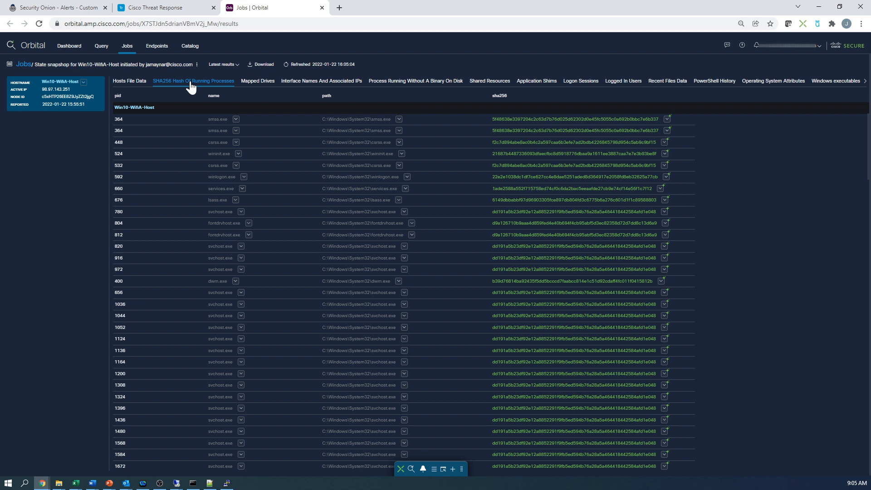
pyautogui.click(264, 82)
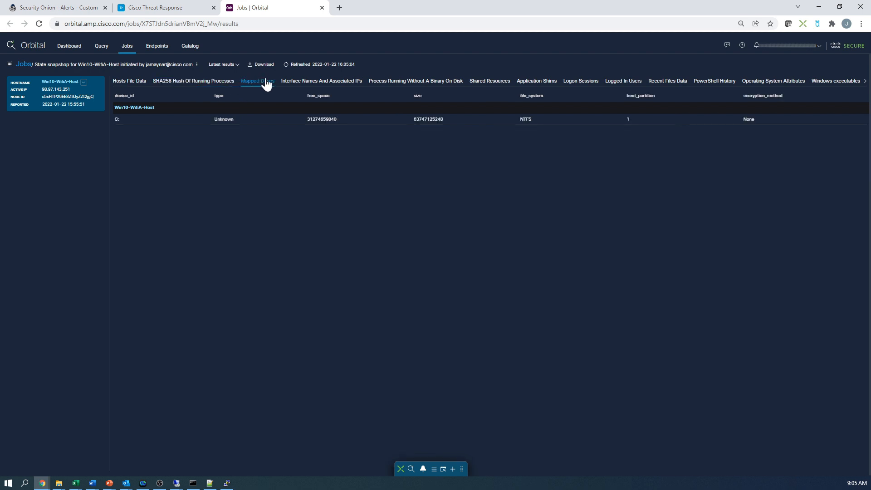
pyautogui.click(303, 87)
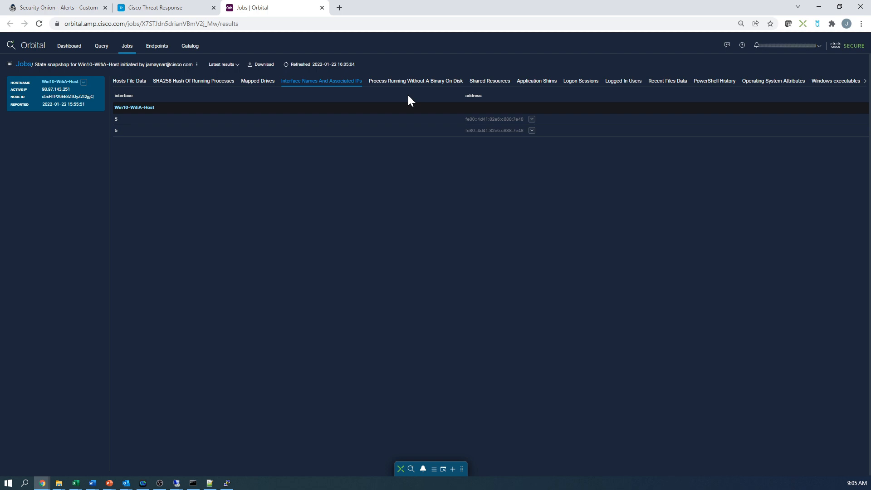
pyautogui.click(417, 85)
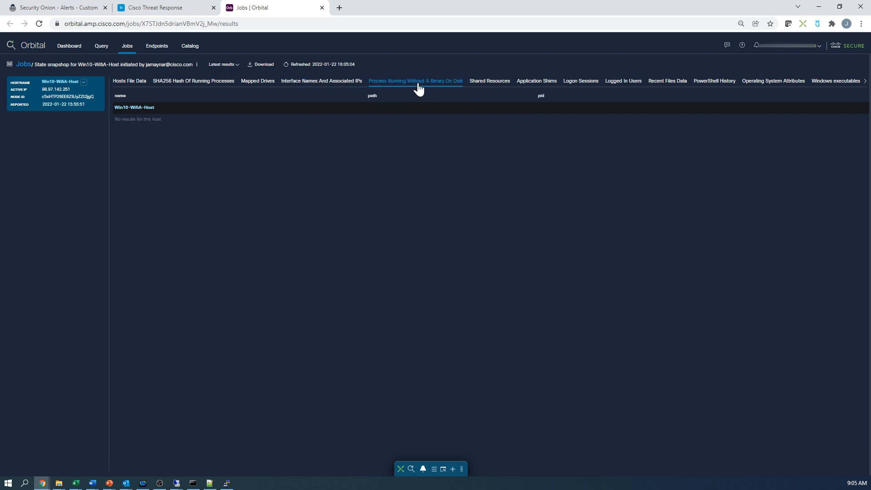
pyautogui.click(489, 87)
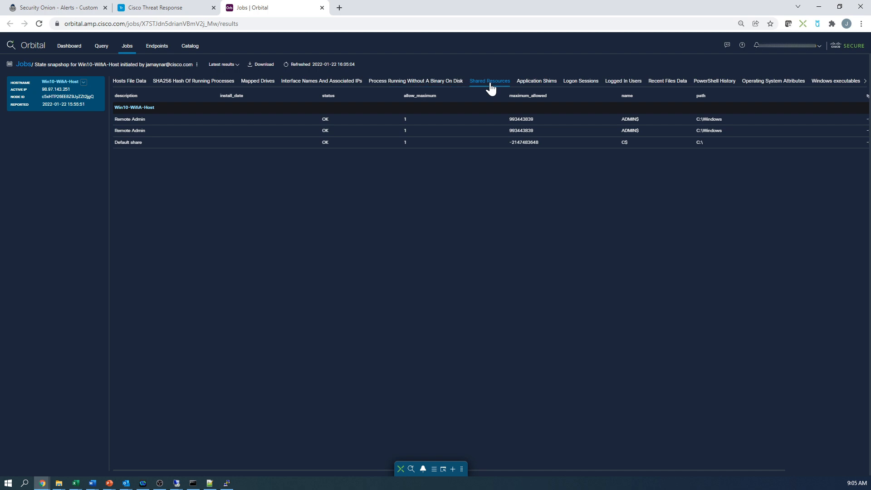
pyautogui.click(537, 85)
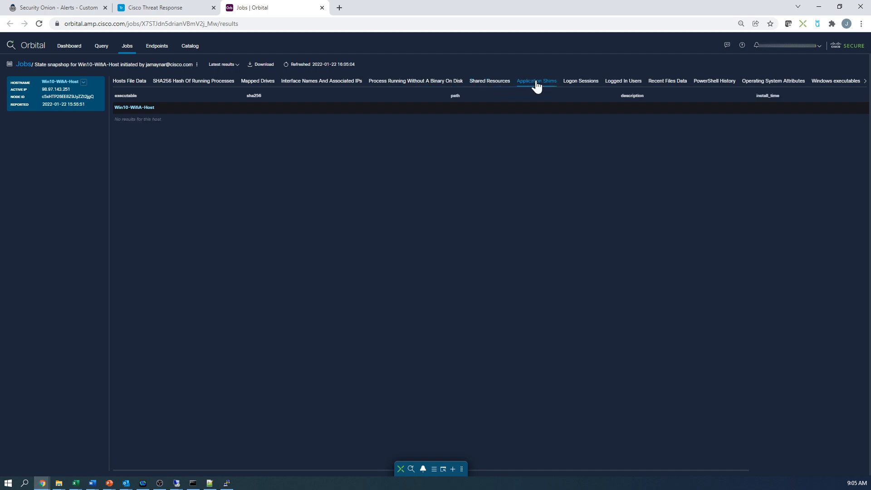
# - Examine the snapshot's logon sessions, logged in users, recent files, PowerShell history, operating system attributes and automatically executing Windows executables
pyautogui.click(578, 87)
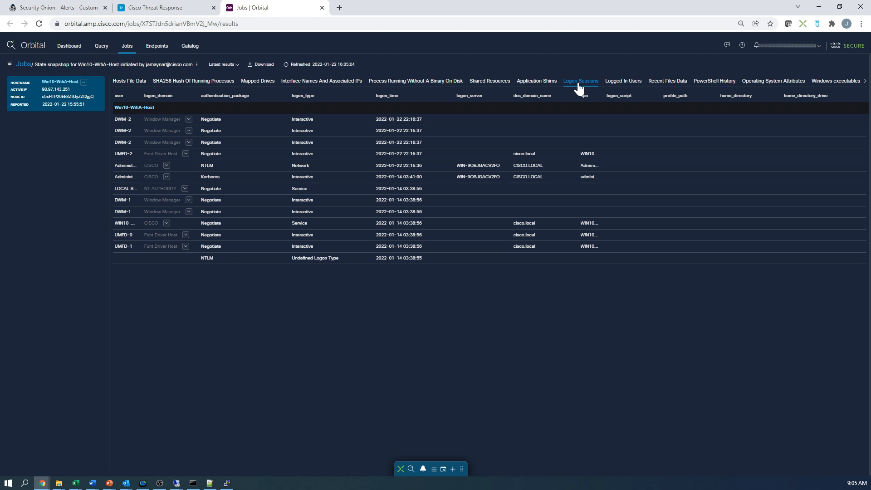
pyautogui.click(620, 89)
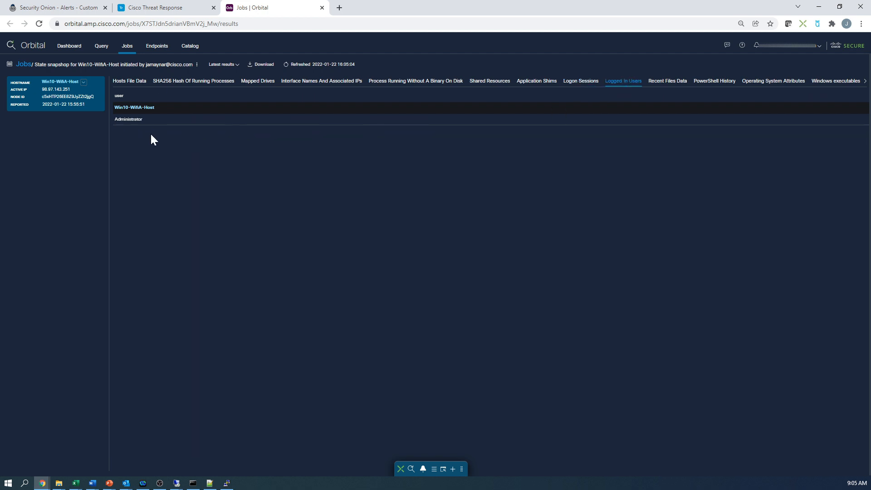
pyautogui.click(678, 85)
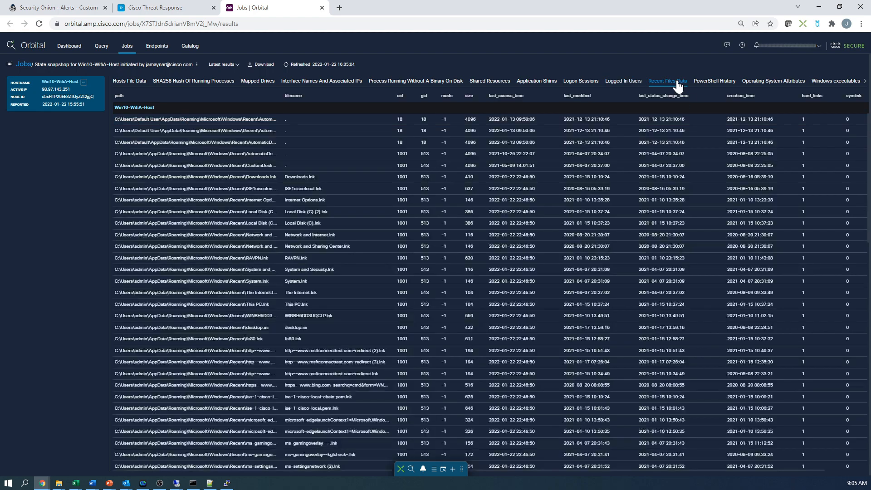
pyautogui.click(705, 86)
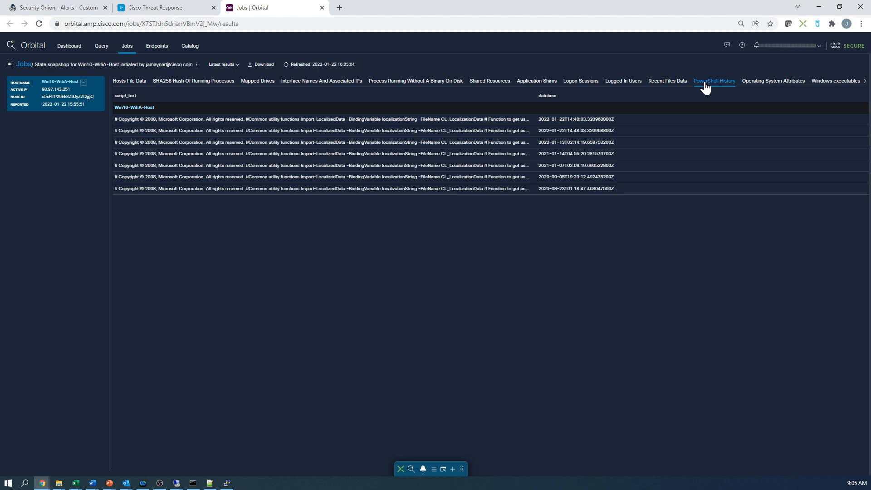
pyautogui.click(765, 86)
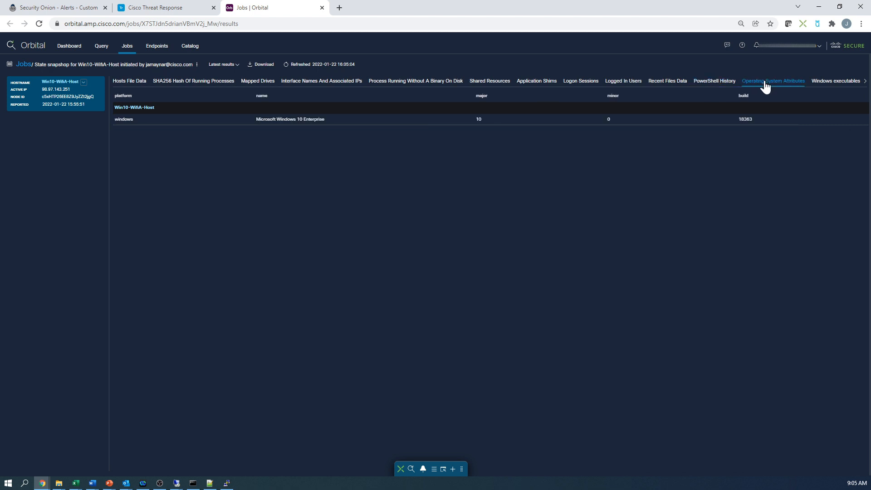
pyautogui.click(836, 87)
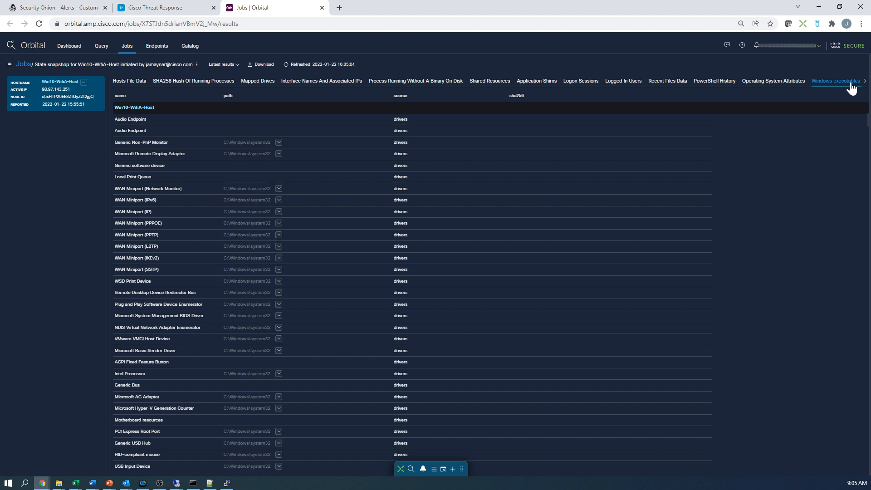
# - Examine the user accounts, listening ports and startup items captured in the host's snapshot
pyautogui.click(864, 84)
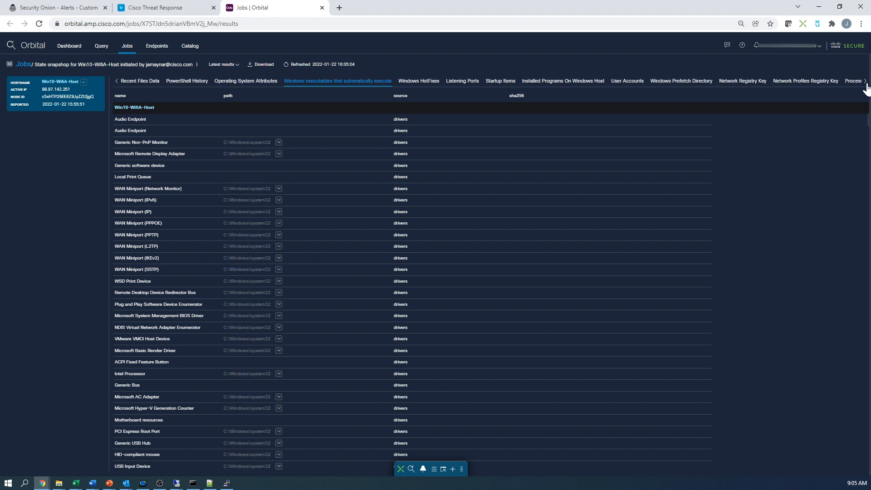
pyautogui.click(620, 81)
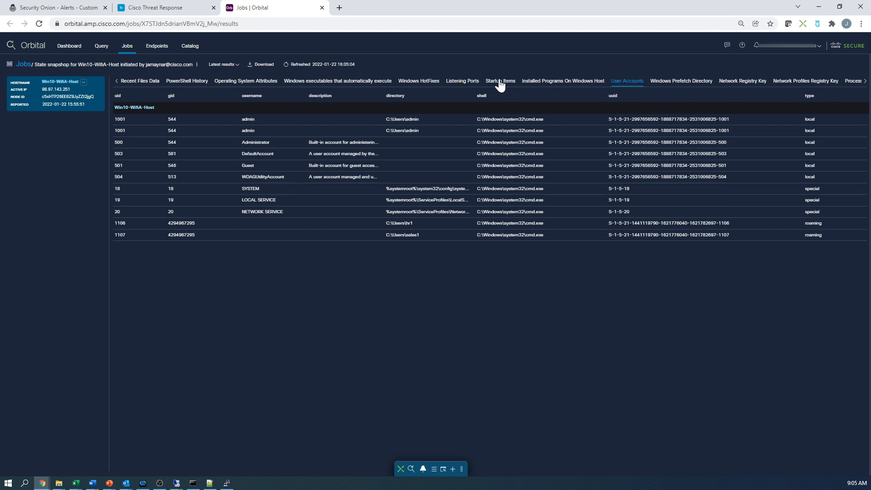
pyautogui.click(461, 82)
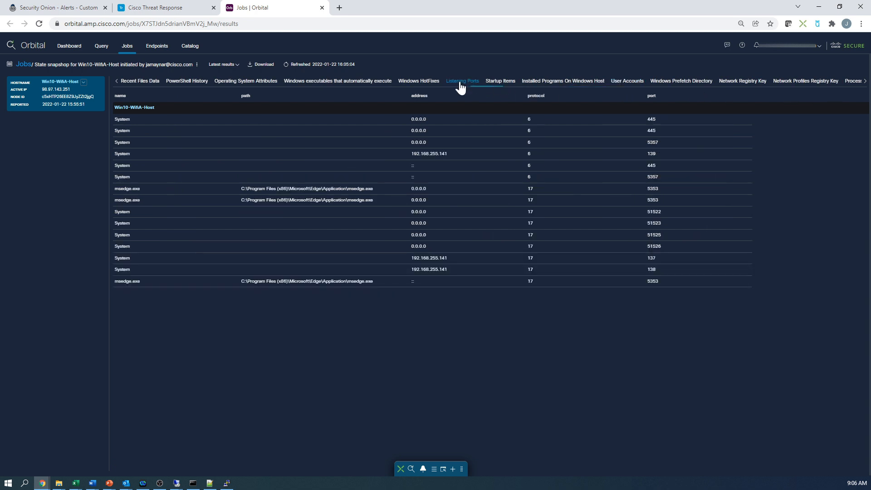
pyautogui.click(500, 82)
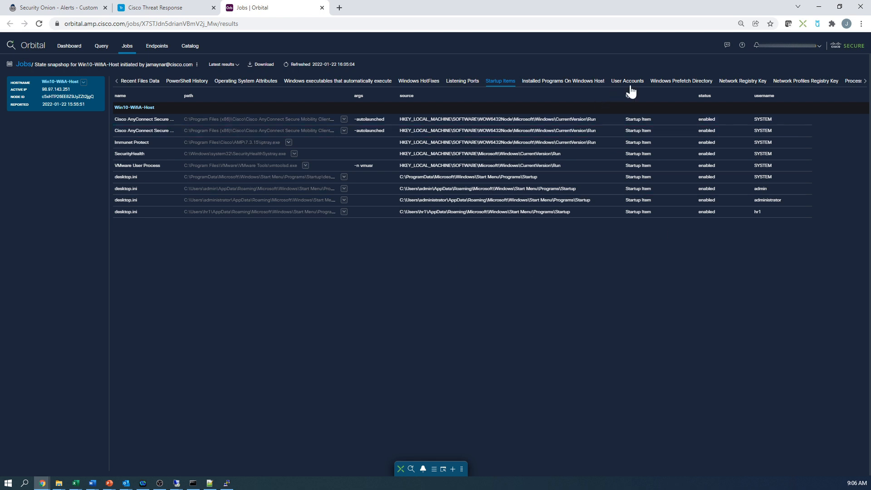
# - Examine the snapshot's processes with network connections and its scheduled tasks
pyautogui.click(859, 83)
pyautogui.click(865, 83)
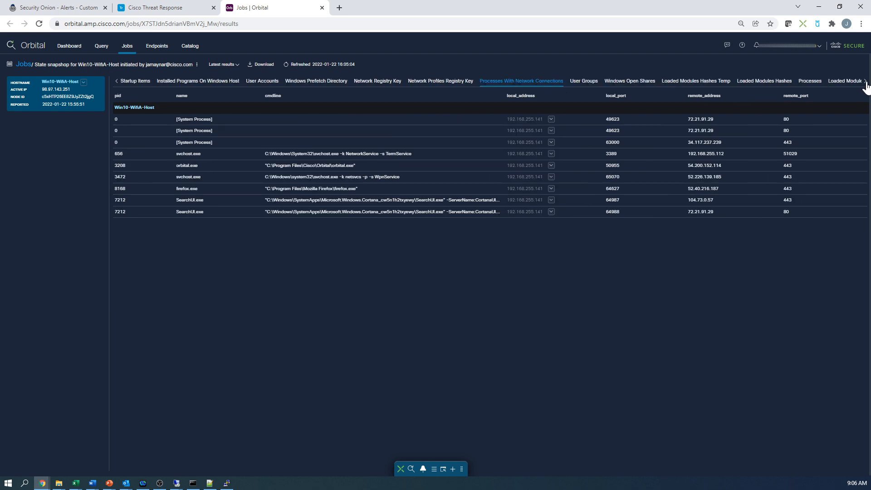
pyautogui.click(865, 82)
pyautogui.click(816, 83)
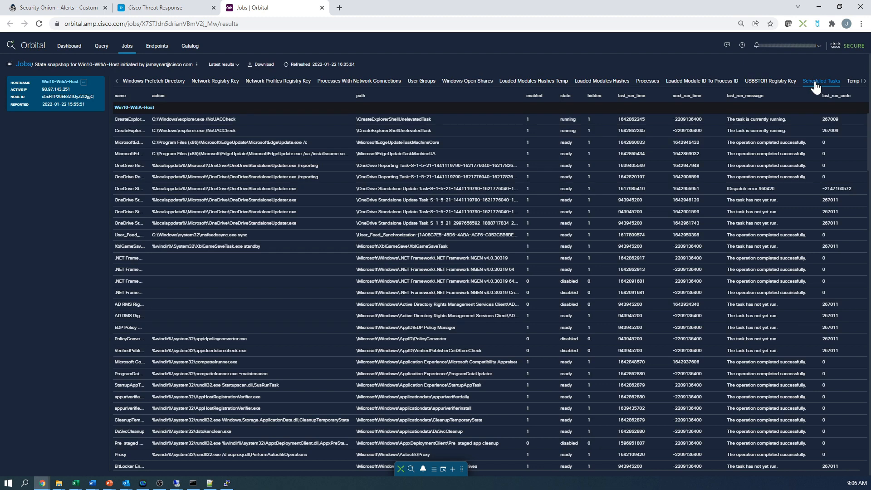
# - Review the snapshot's user groups, temp directory file data and scheduled tasks, and return to the list of Orbital jobs
pyautogui.click(412, 86)
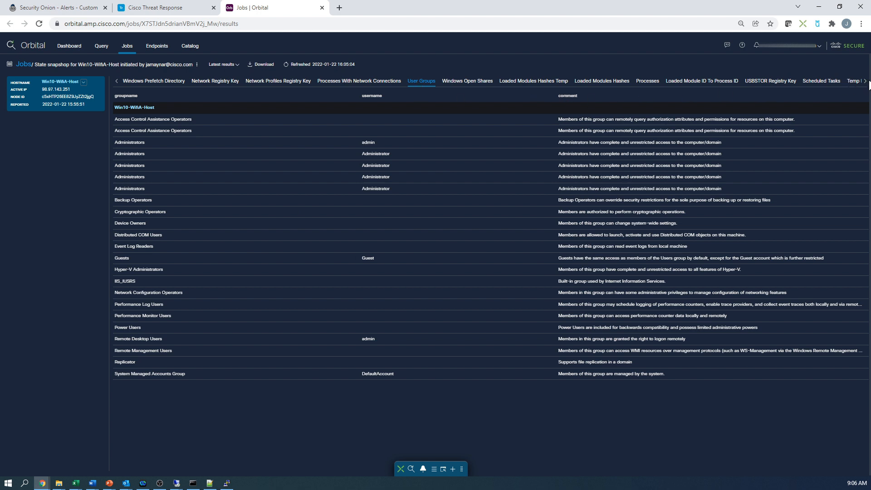
pyautogui.click(865, 81)
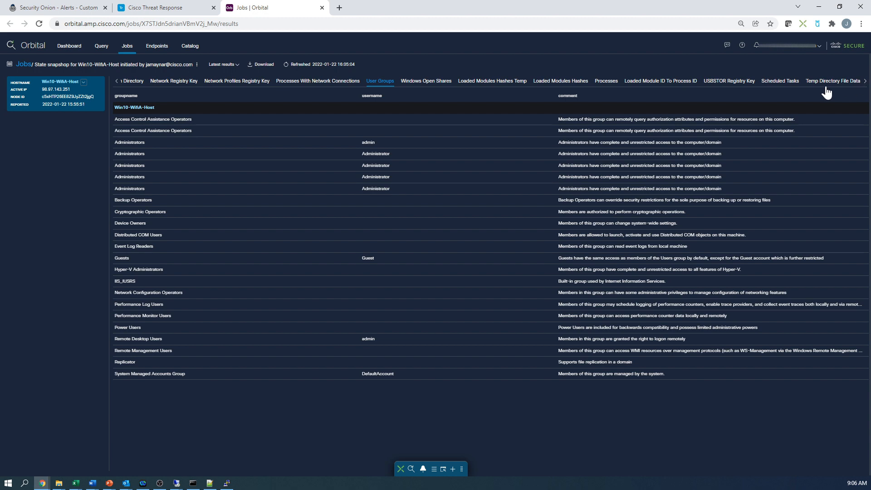
pyautogui.click(820, 84)
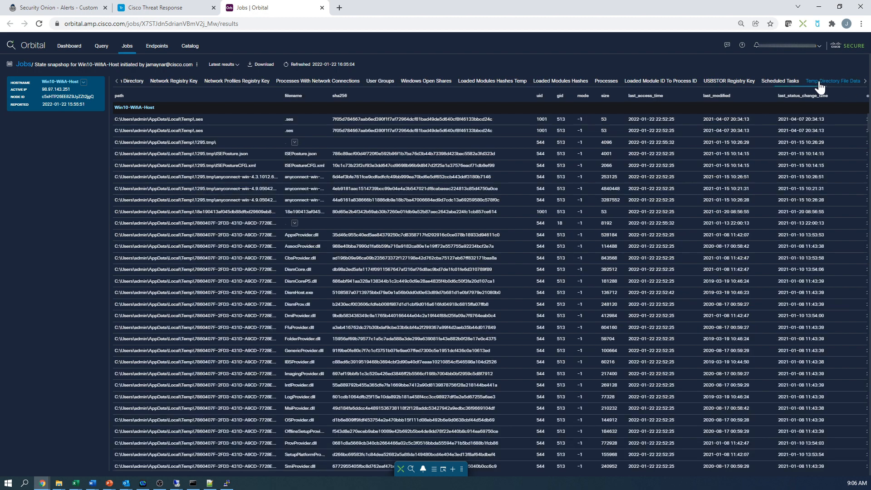
pyautogui.click(776, 85)
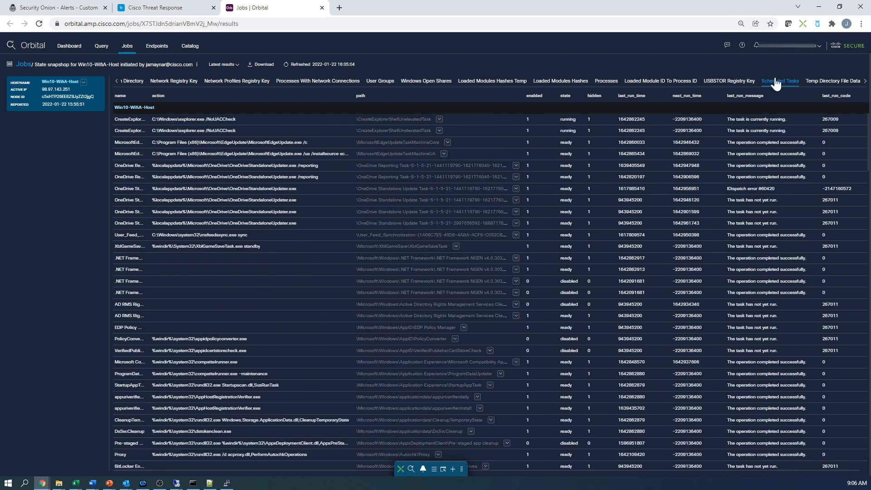
pyautogui.click(123, 48)
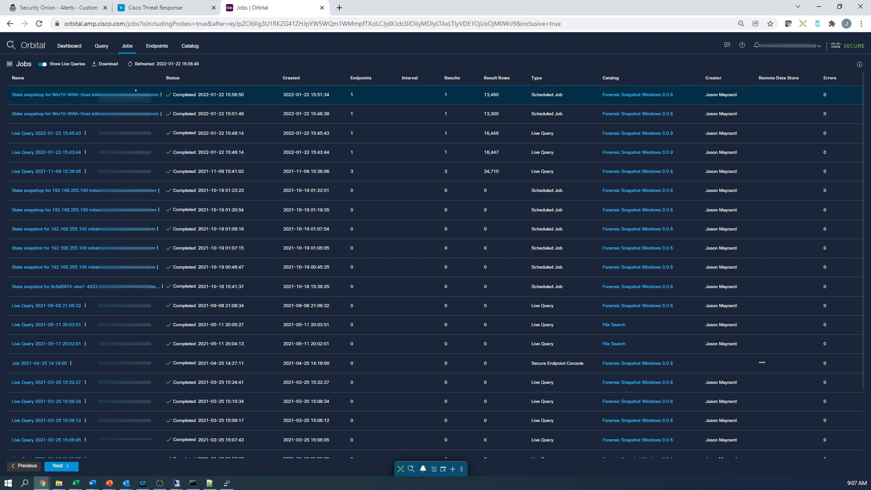
# - Switch back to the Threat Response investigation, collapse the Orbital ribbon, and move the firefox.exe node farther from the clean SHA-256 node
pyautogui.click(129, 9)
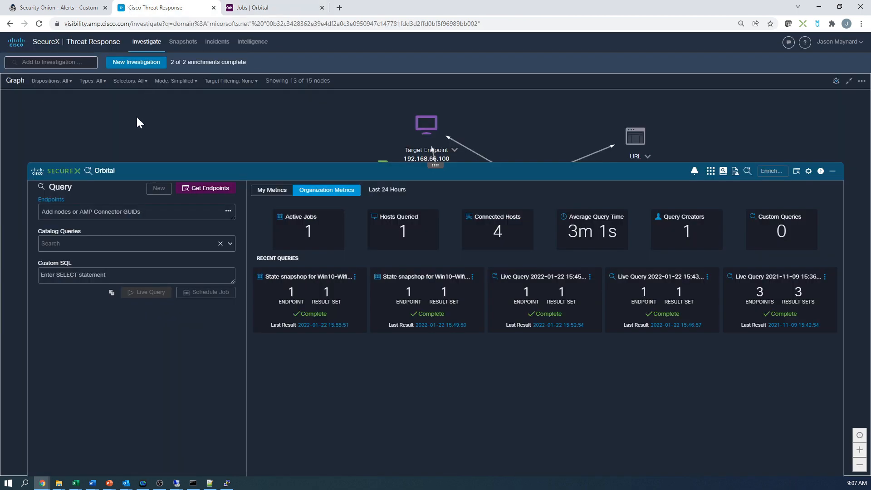
pyautogui.click(469, 172)
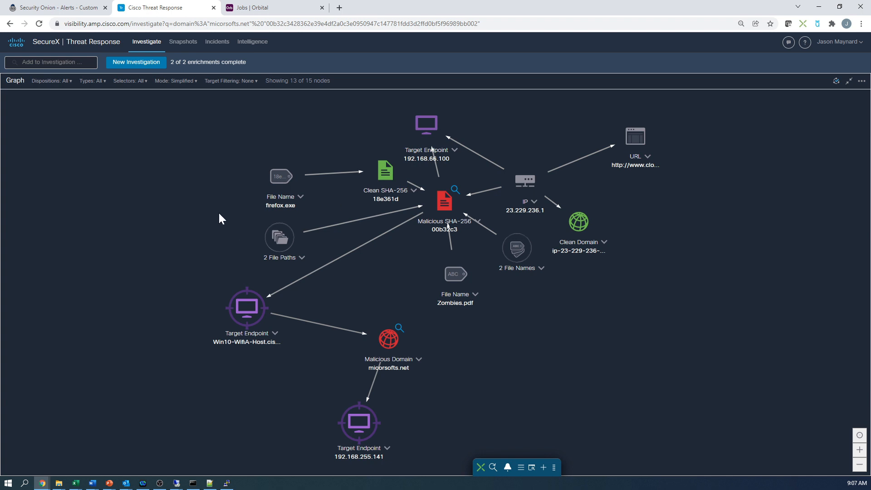
pyautogui.moveTo(271, 178); pyautogui.dragTo(254, 162)
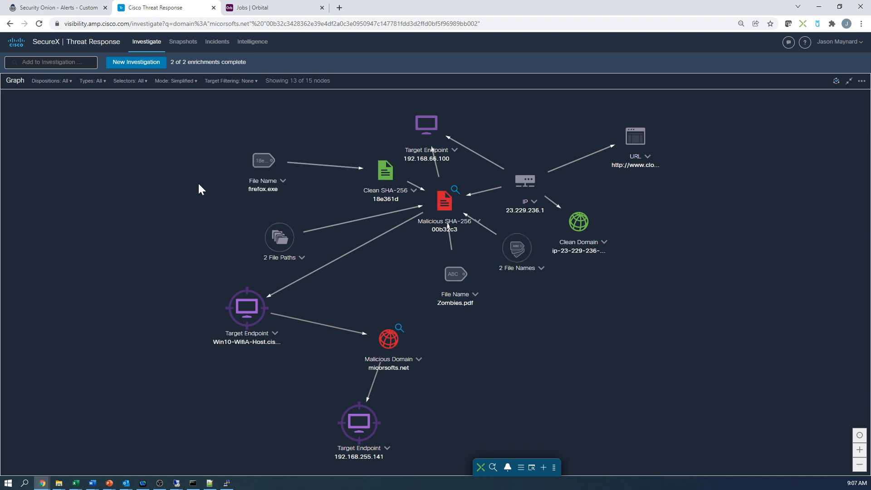